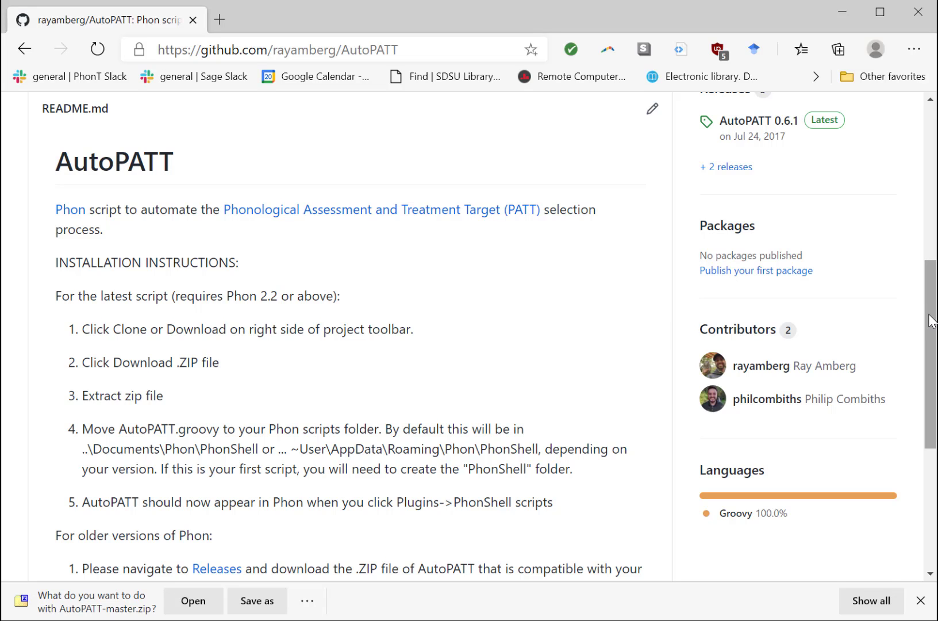
- Download the AutoPATT repository as a ZIP, save it as AutoPATT-master in Downloads, and select the saved archive there
left_click_drag(933, 321, 919, 186)
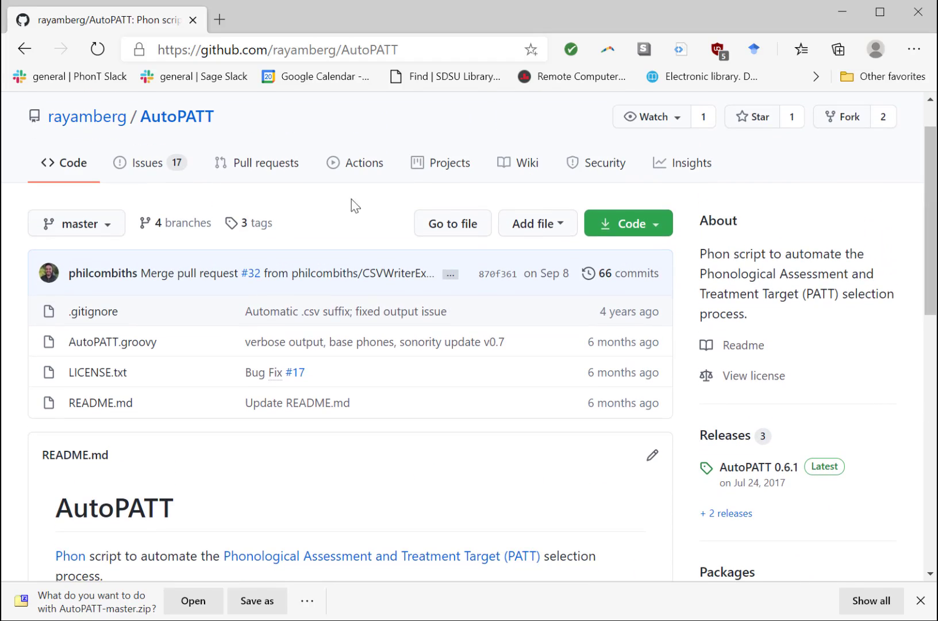
left_click(656, 229)
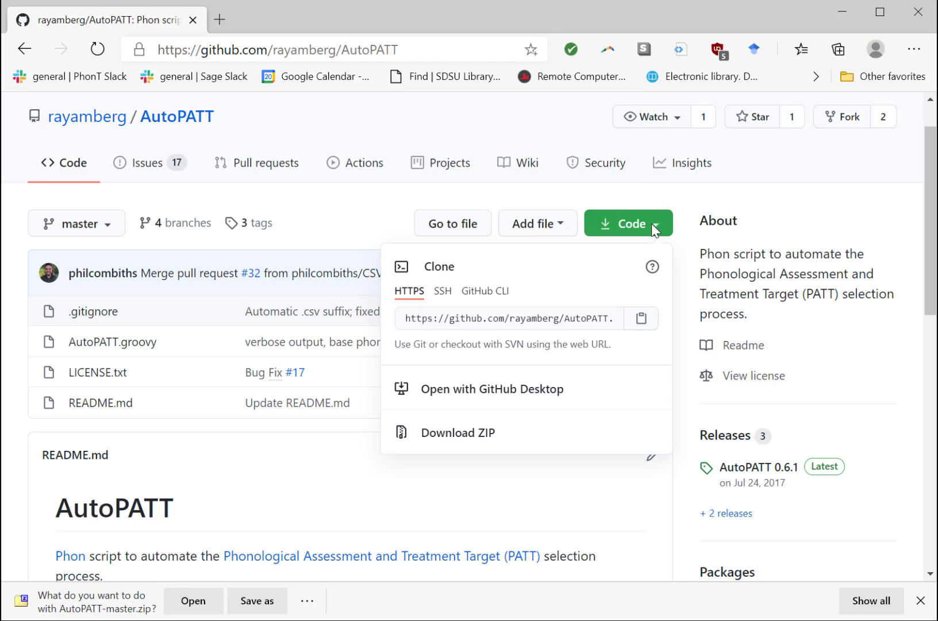
left_click(493, 435)
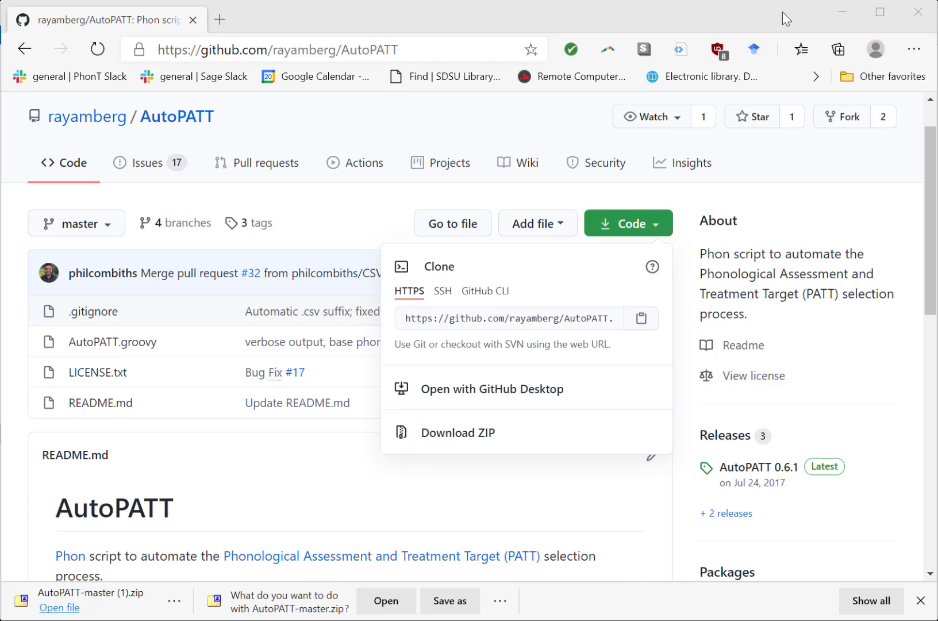
left_click(463, 604)
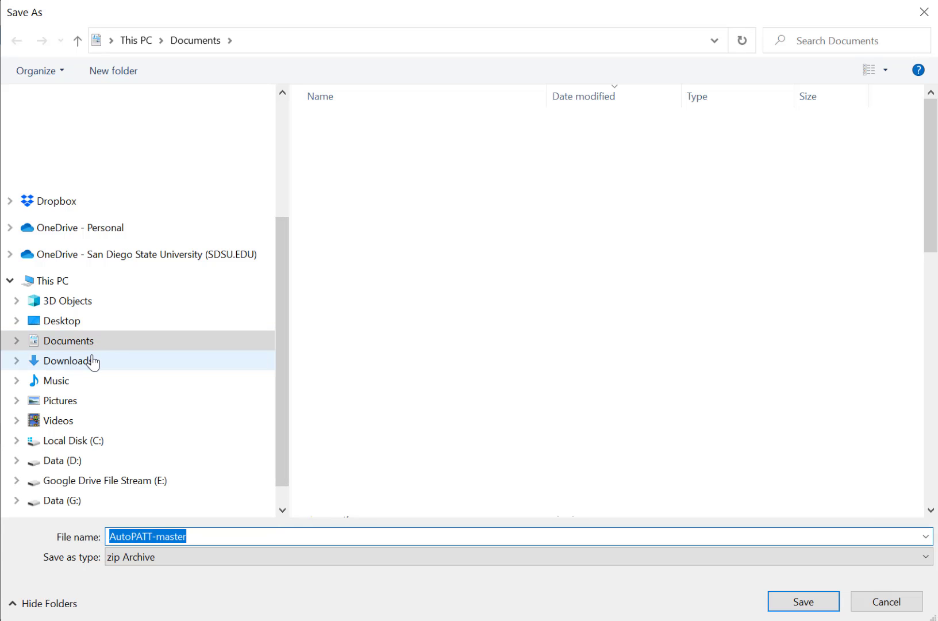
left_click(131, 351)
left_click(801, 604)
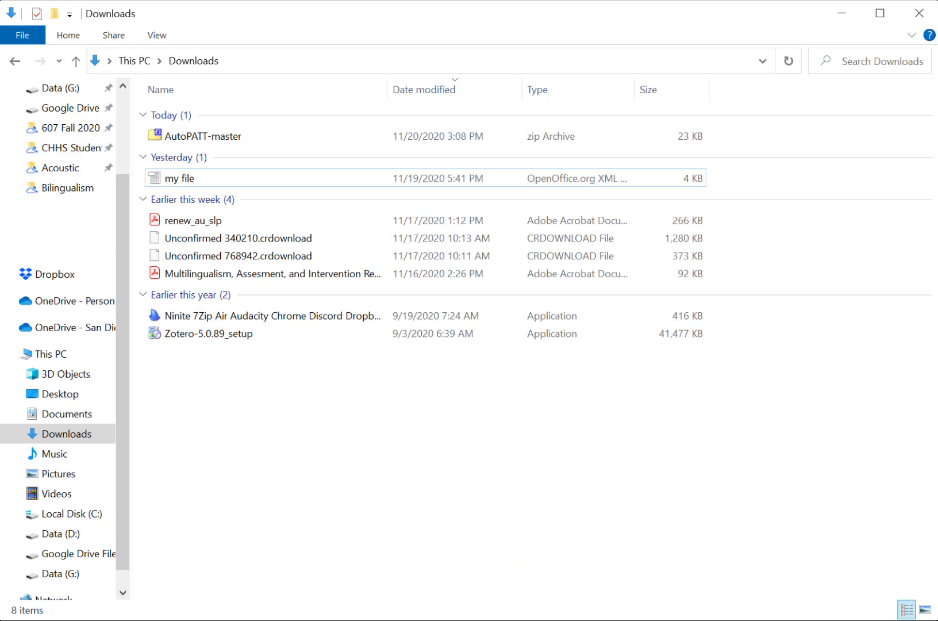
left_click(221, 138)
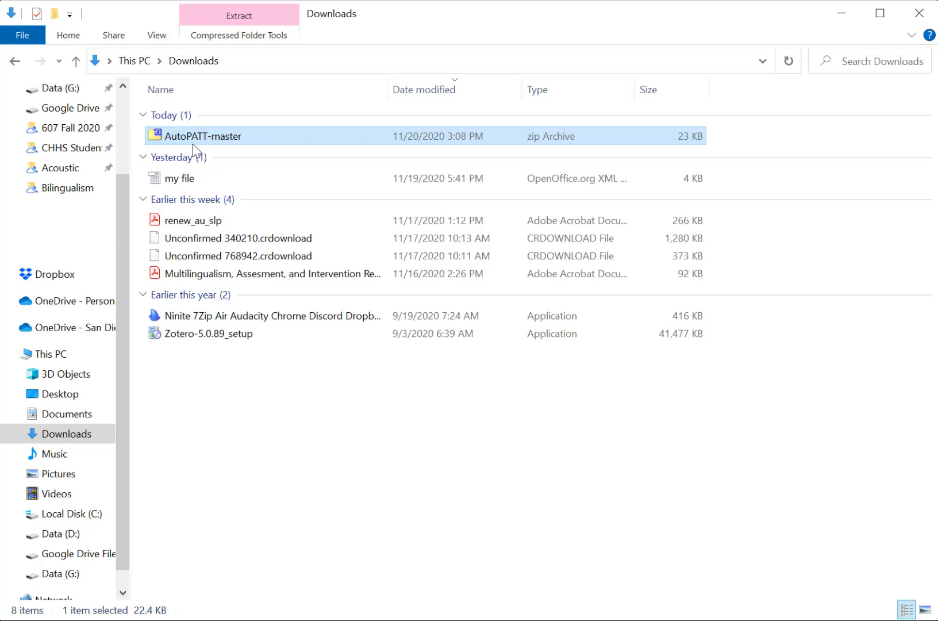
left_click_drag(123, 207, 123, 127)
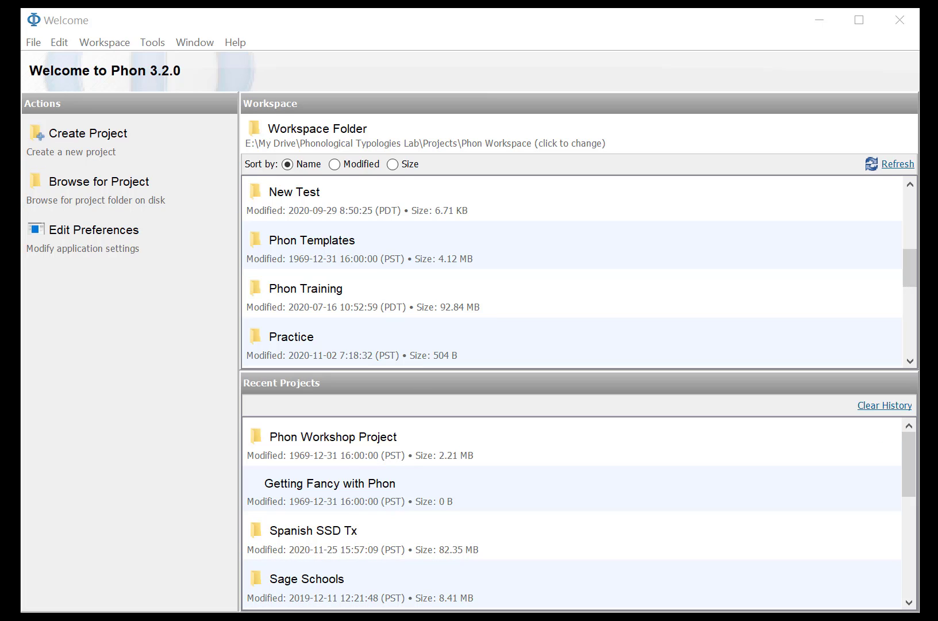
- Switch to Phon, show its application data folder, and create a new folder named PhonShell in it
left_click(35, 42)
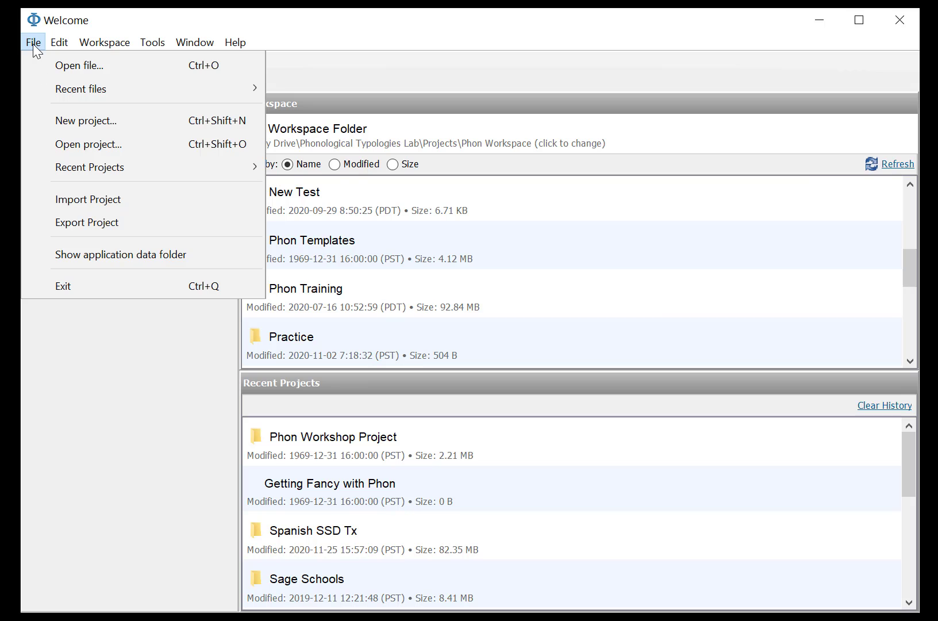
left_click(128, 253)
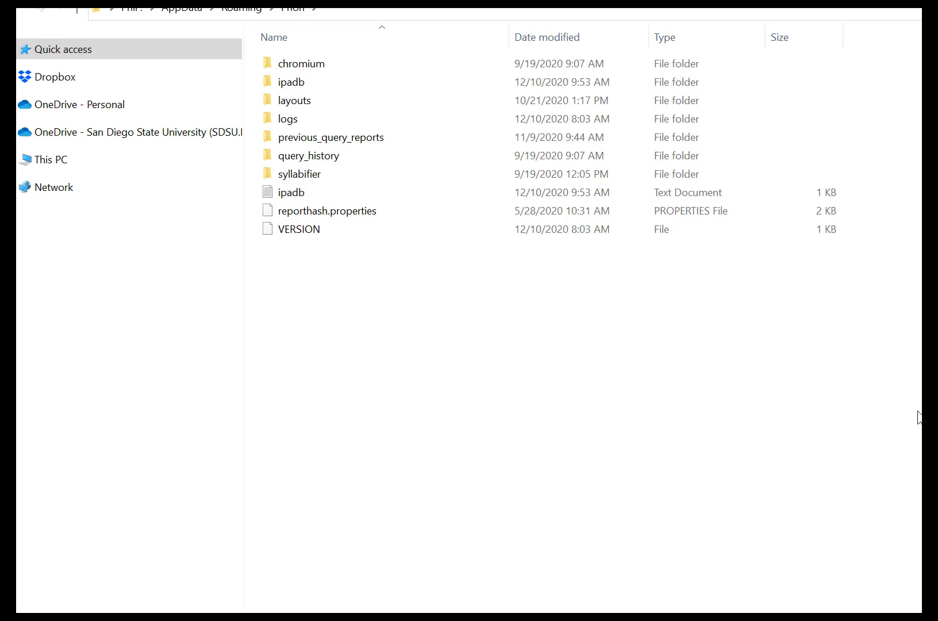
right_click(342, 289)
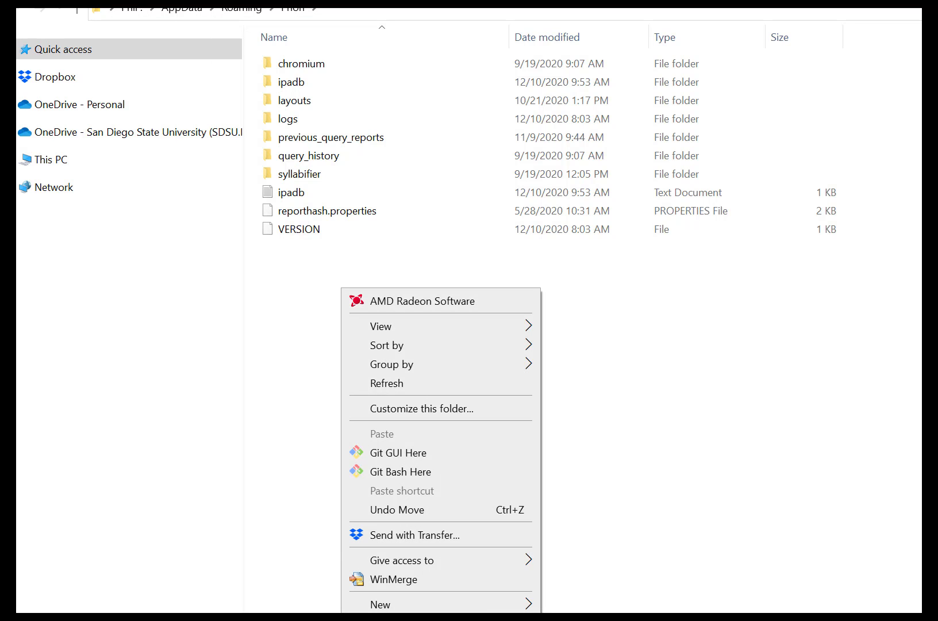
mouse_move(477, 608)
left_click(578, 605)
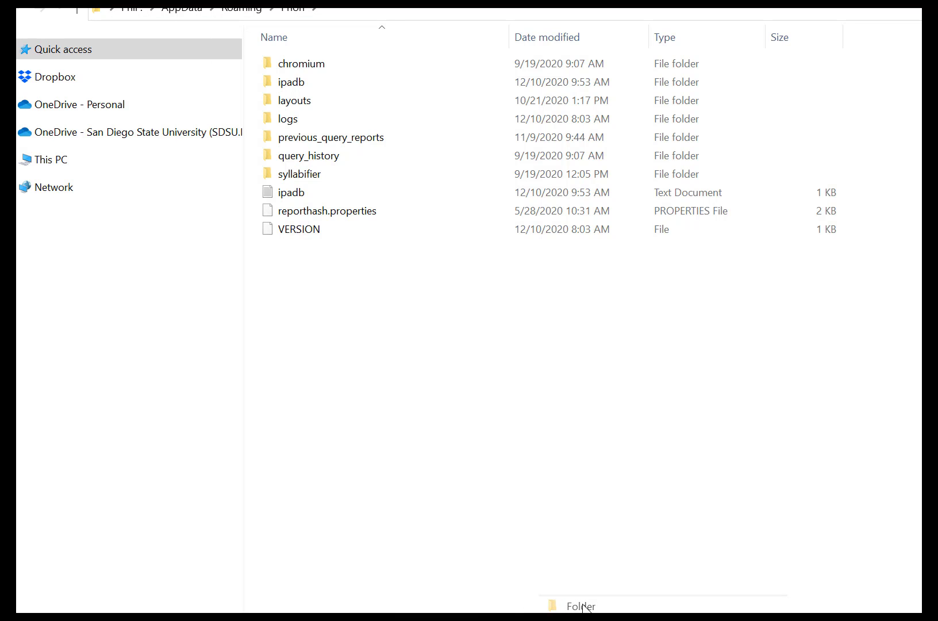
type("PhonShell")
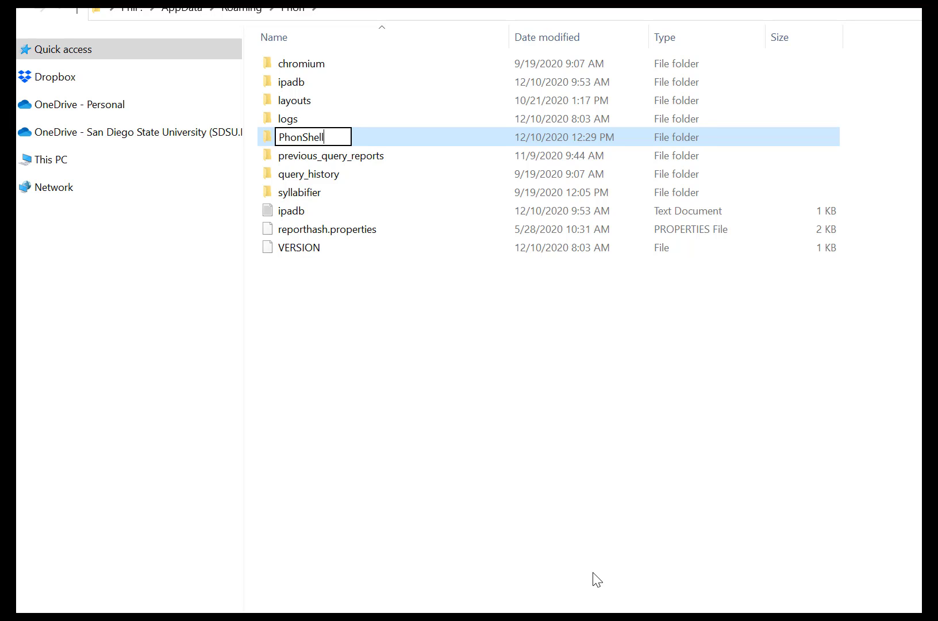
key("Return")
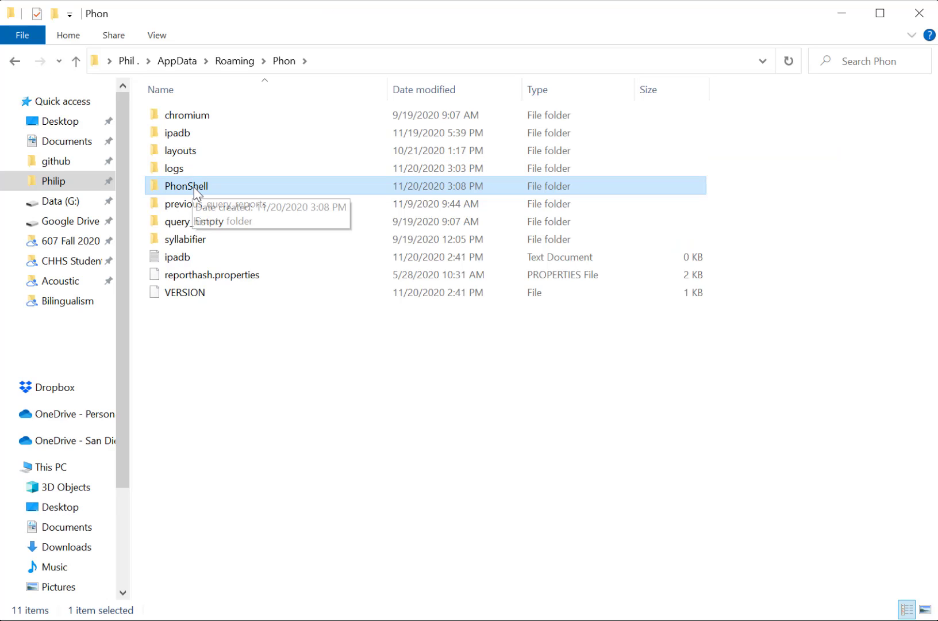
- Open the PhonShell folder and paste the AutoPATT-master zip archive into it
double_click(194, 187)
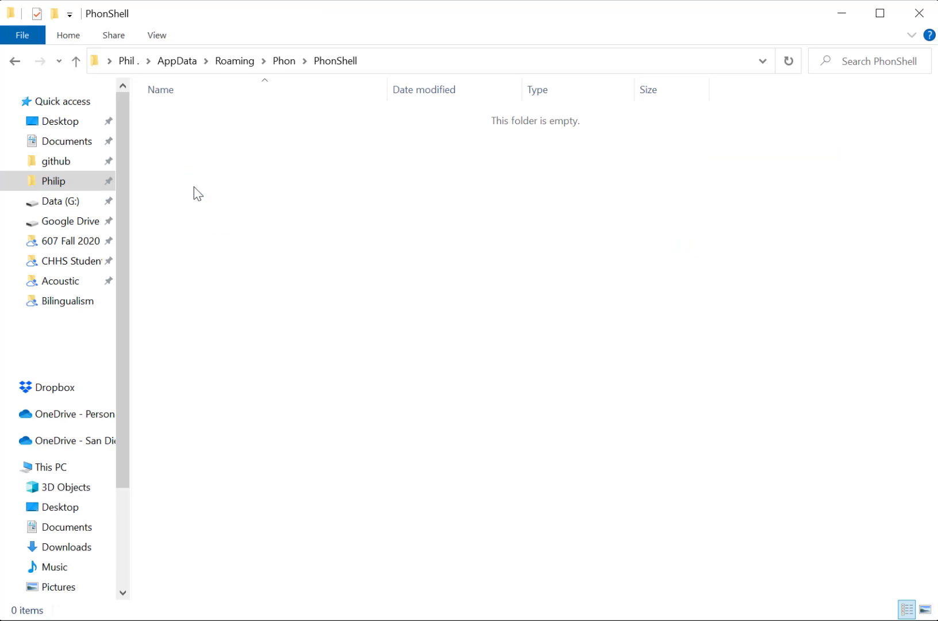
right_click(244, 245)
left_click(226, 241)
right_click(223, 235)
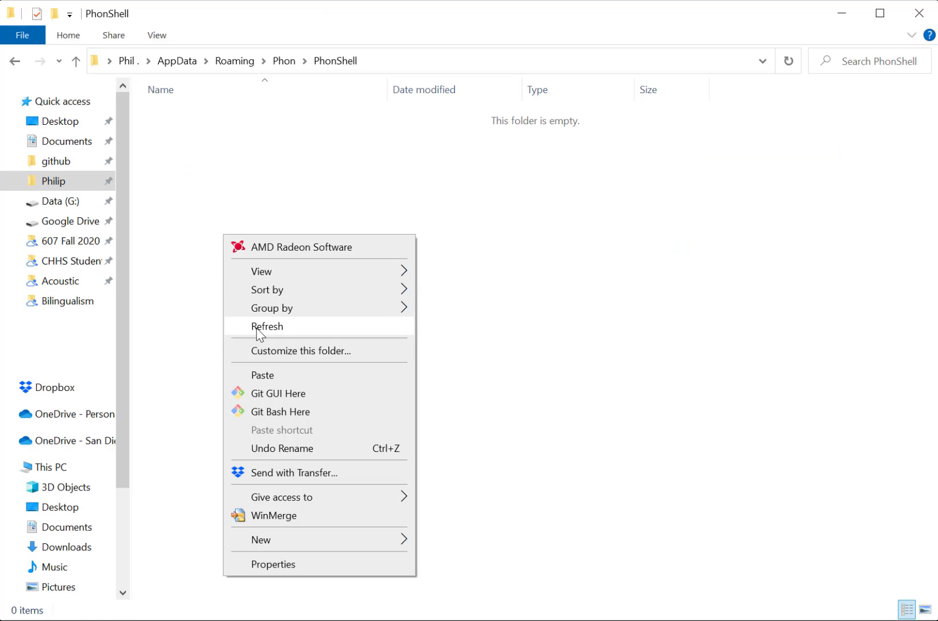
left_click(257, 376)
left_click(231, 143)
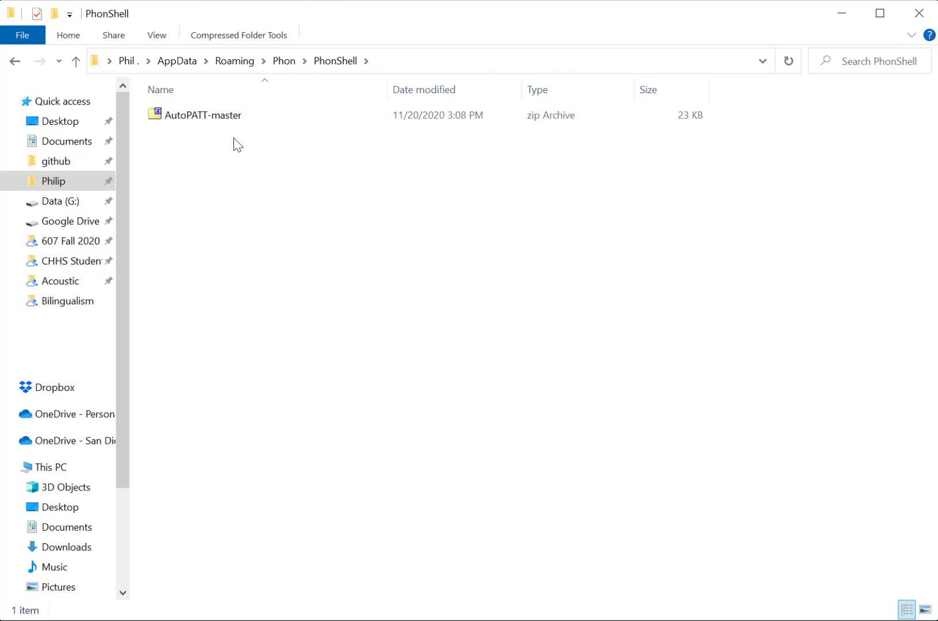
- Extract the AutoPATT-master archive directly into the PhonShell folder with 7-Zip
left_click(176, 119)
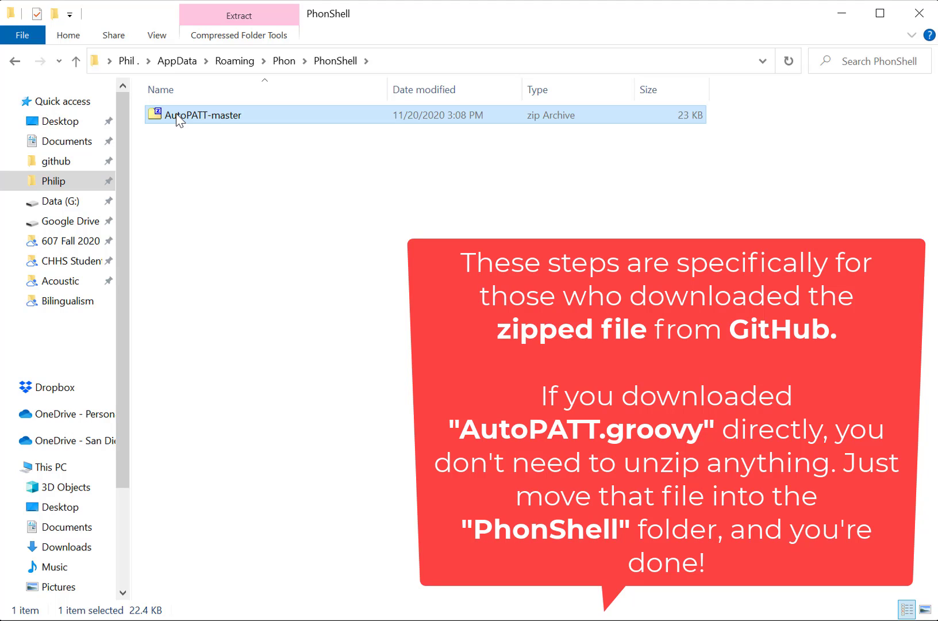
right_click(176, 116)
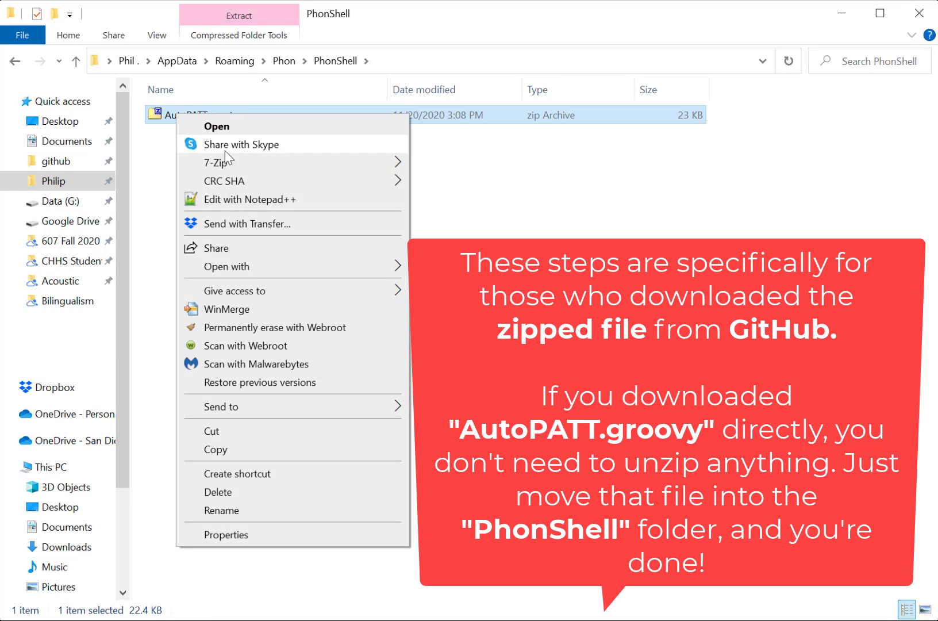
mouse_move(229, 162)
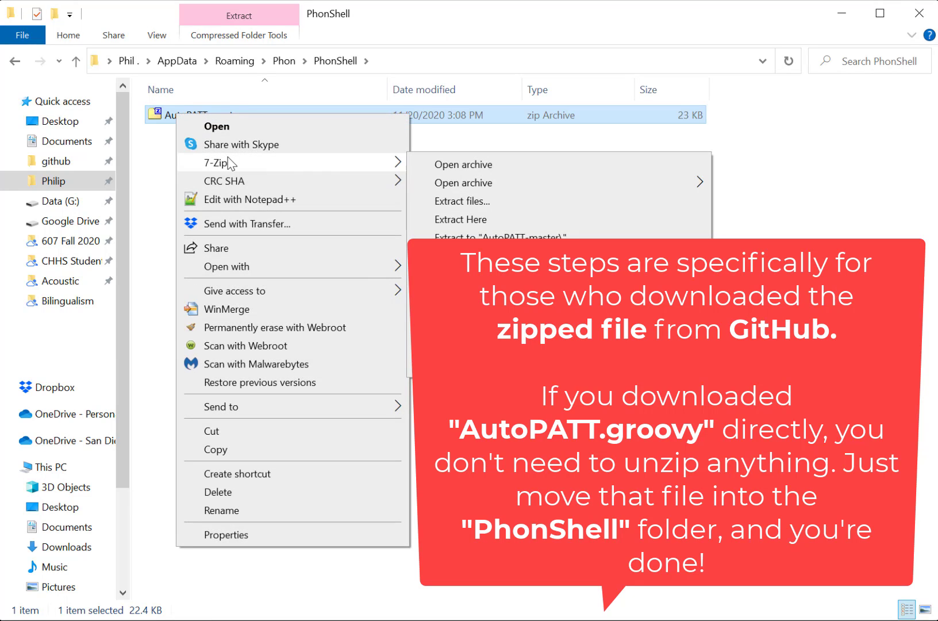
left_click(511, 221)
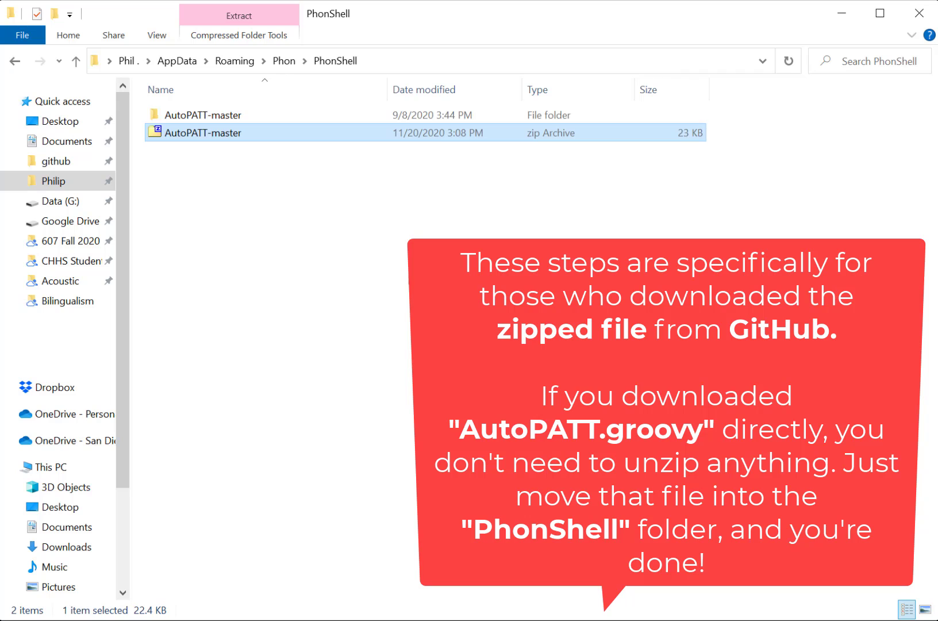
- Move all four files from the extracted AutoPATT-master folder up into the PhonShell folder
double_click(209, 119)
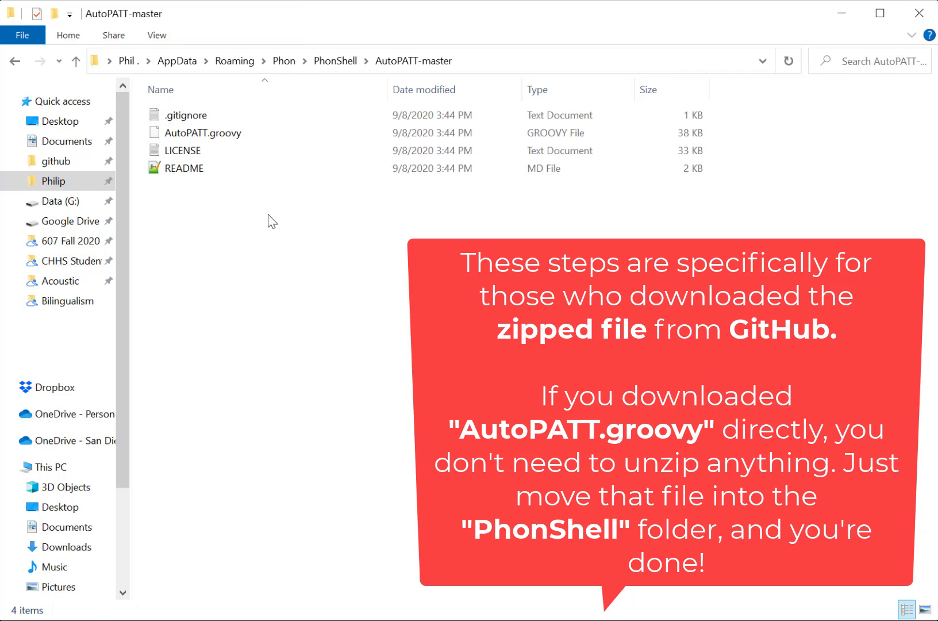
left_click_drag(268, 214, 195, 114)
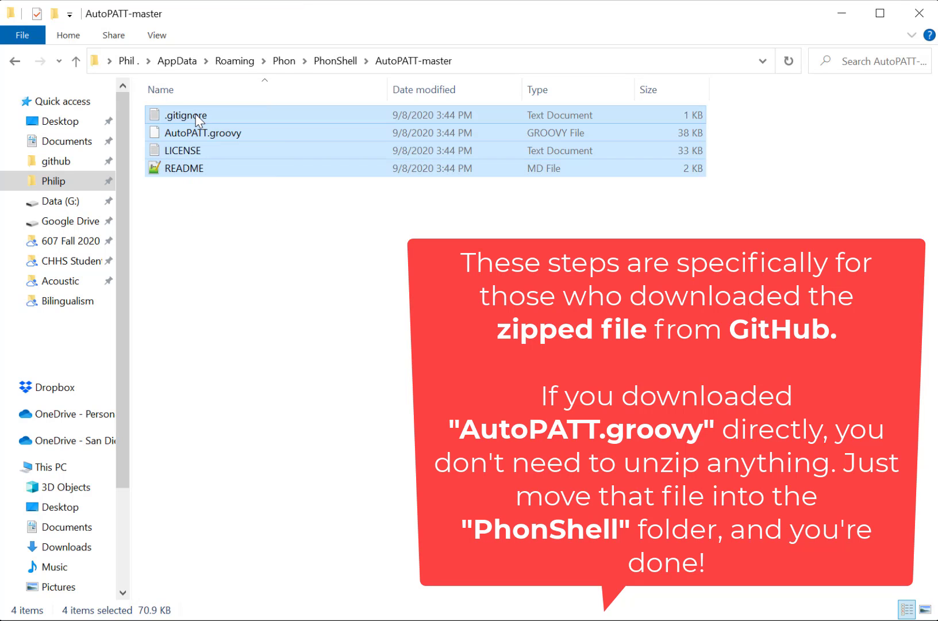
left_click(335, 60)
right_click(286, 234)
left_click(311, 376)
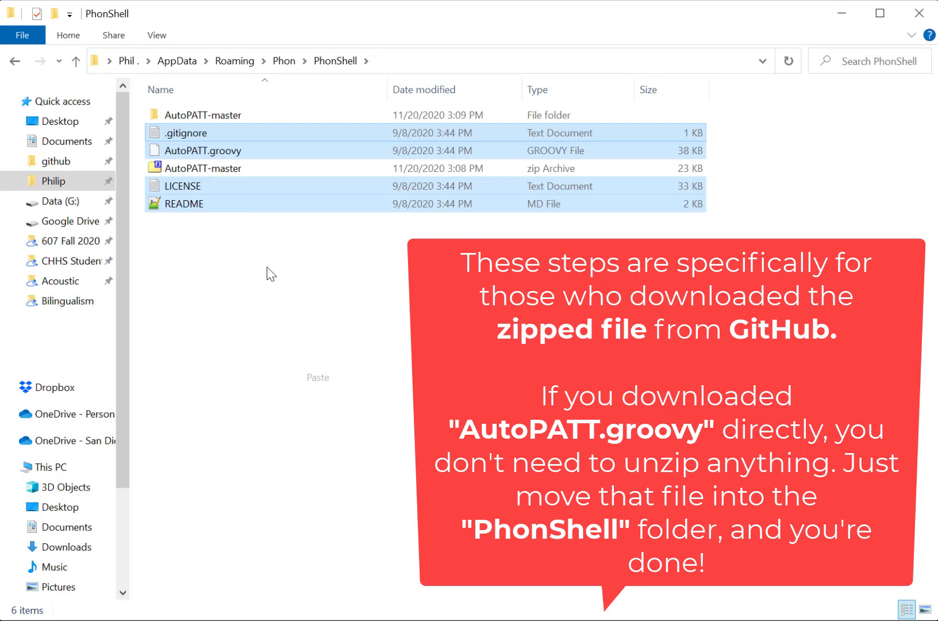
- Delete the leftover AutoPATT-master folder and the AutoPATT-master zip archive from PhonShell
left_click(222, 118)
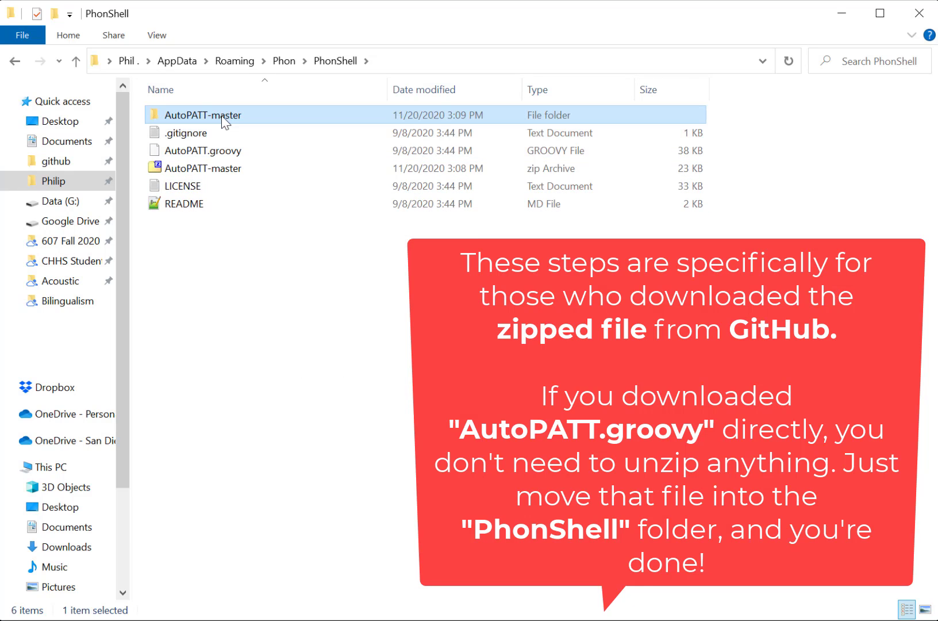
key("Delete")
left_click(220, 154)
key("Delete")
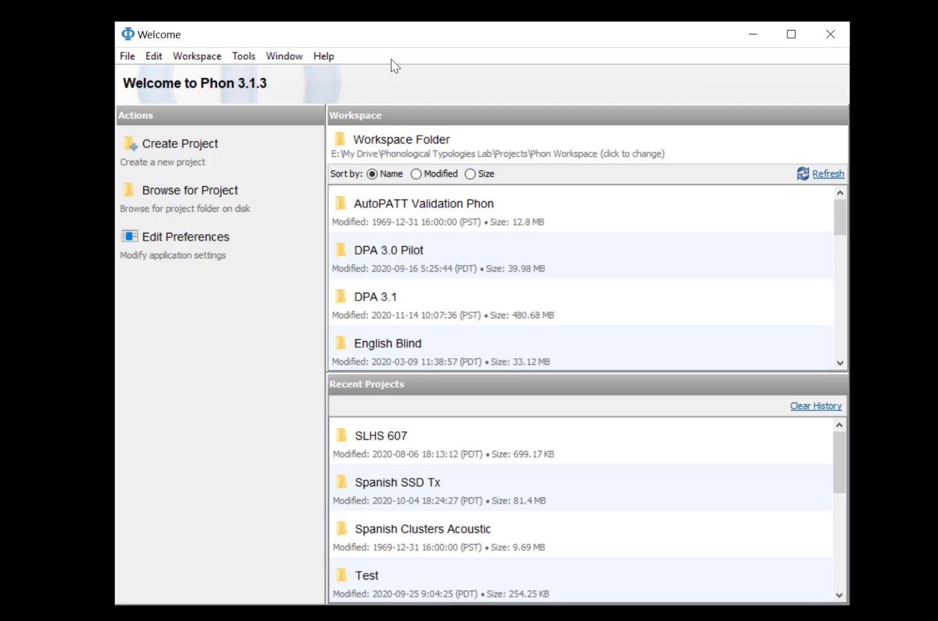
- In Phon, open the recent project Spanish Clusters Acoustic and run the AutoPATT.groovy PhonShell script
scroll(411, 339, "down", 1)
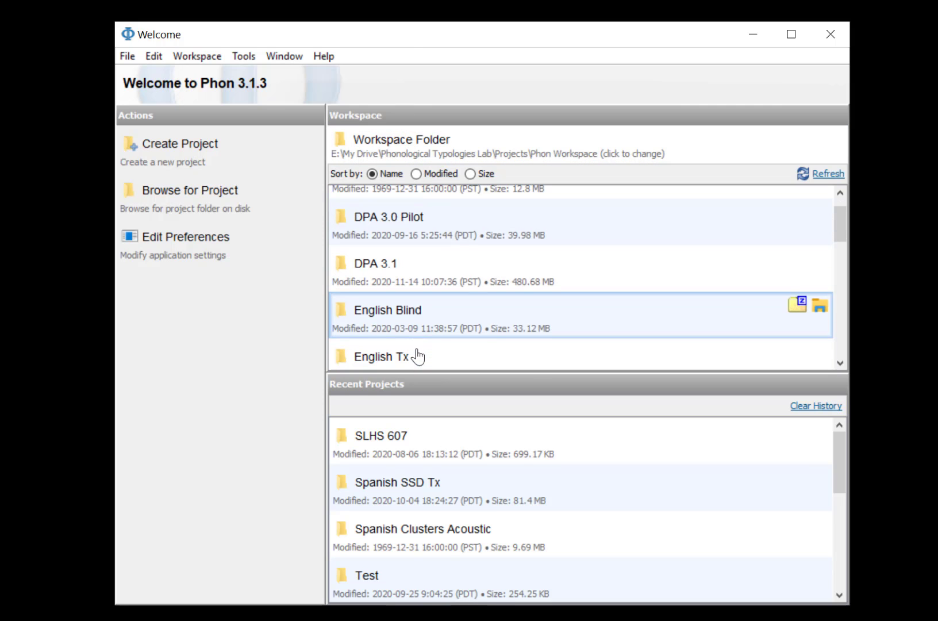
left_click(407, 590)
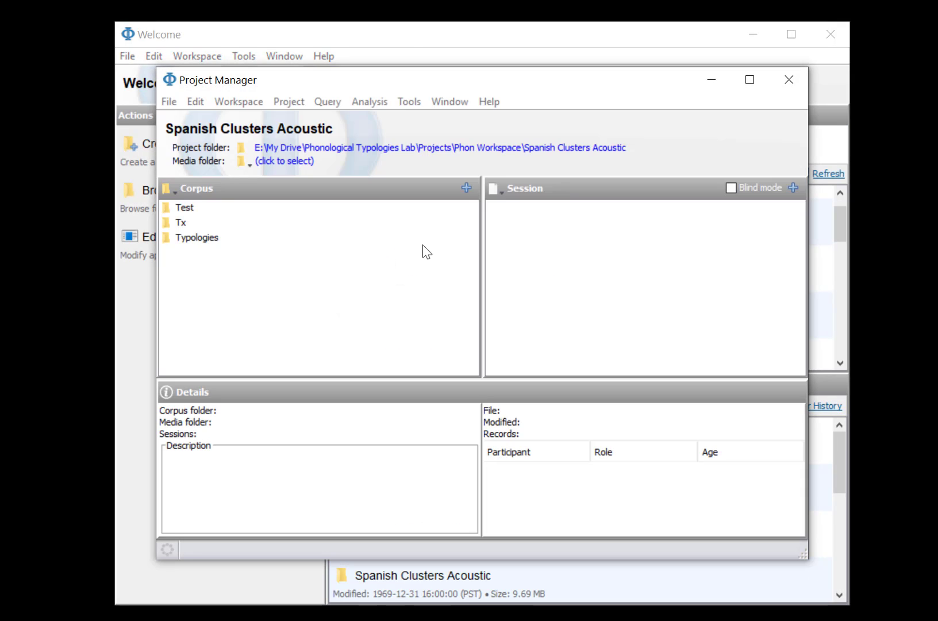
left_click(404, 103)
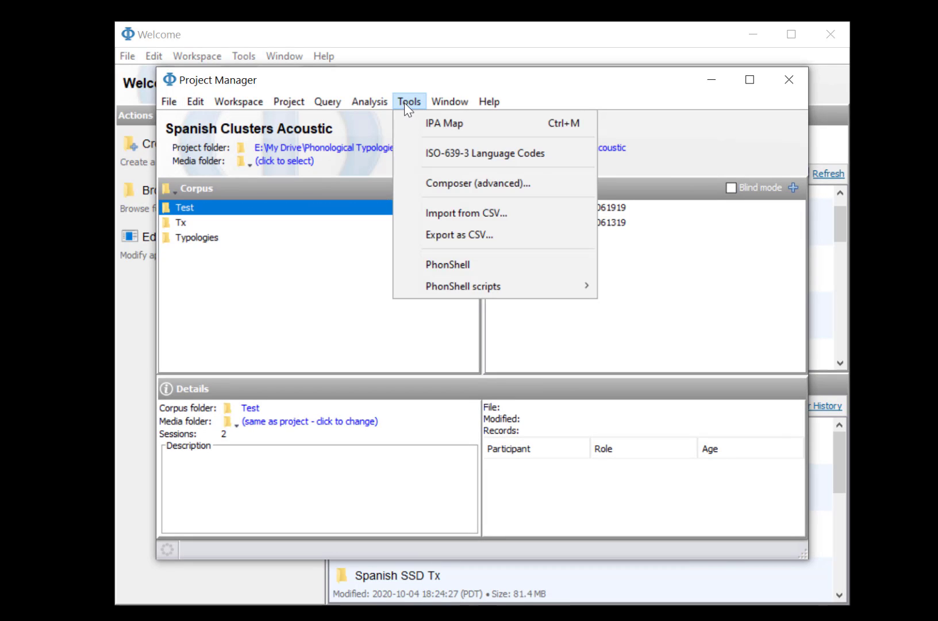
mouse_move(497, 290)
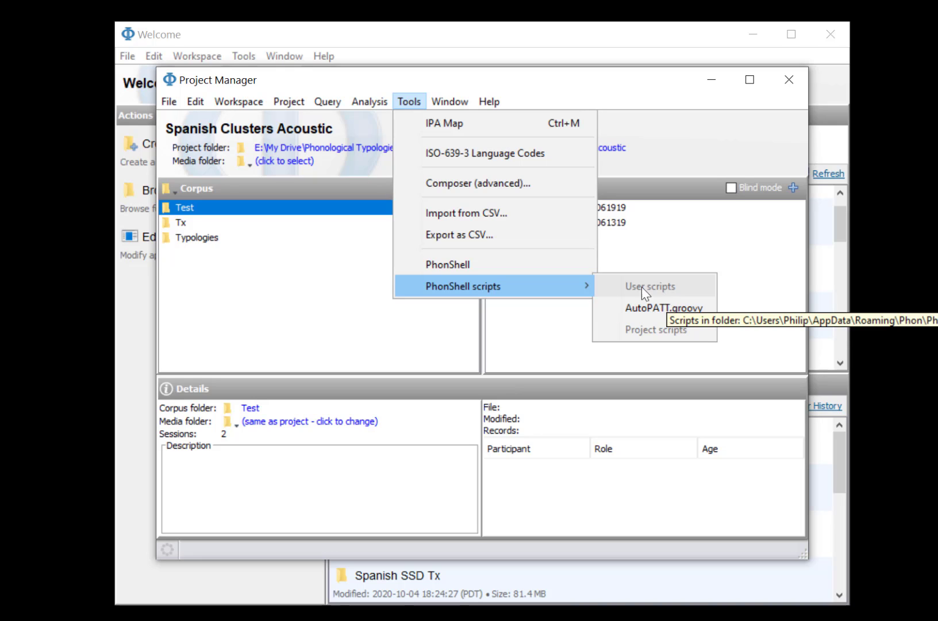
left_click(694, 309)
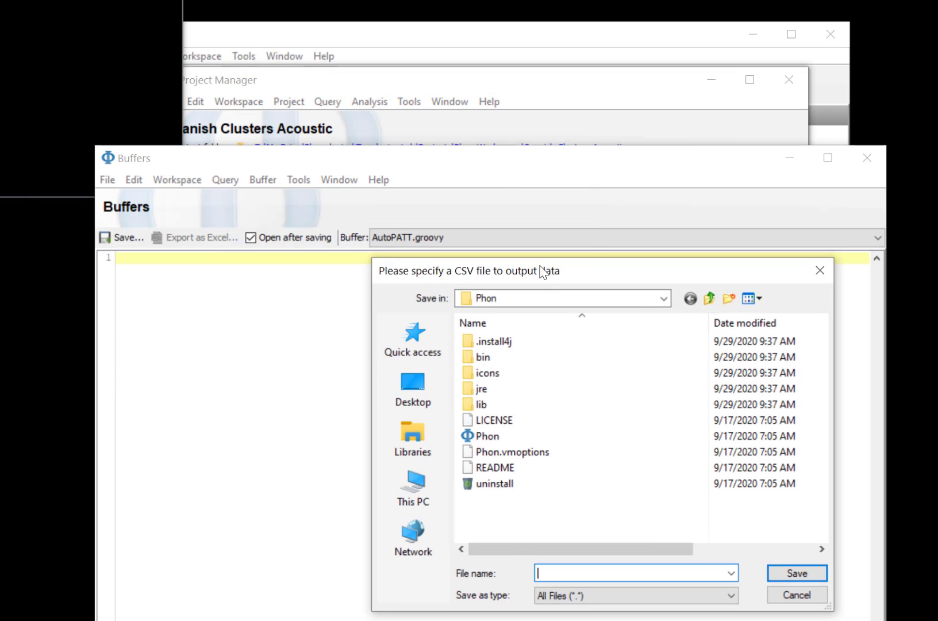
- Choose Documents in the CSV output dialog's quick access folders and save the output file as test_AutoPATT
left_click_drag(538, 269, 329, 197)
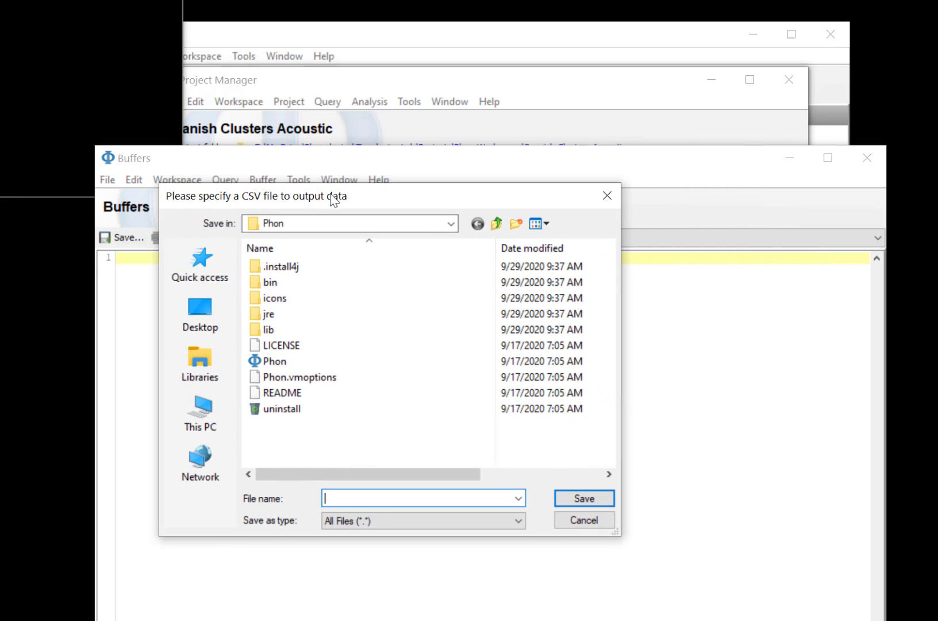
left_click(203, 281)
left_click(346, 333)
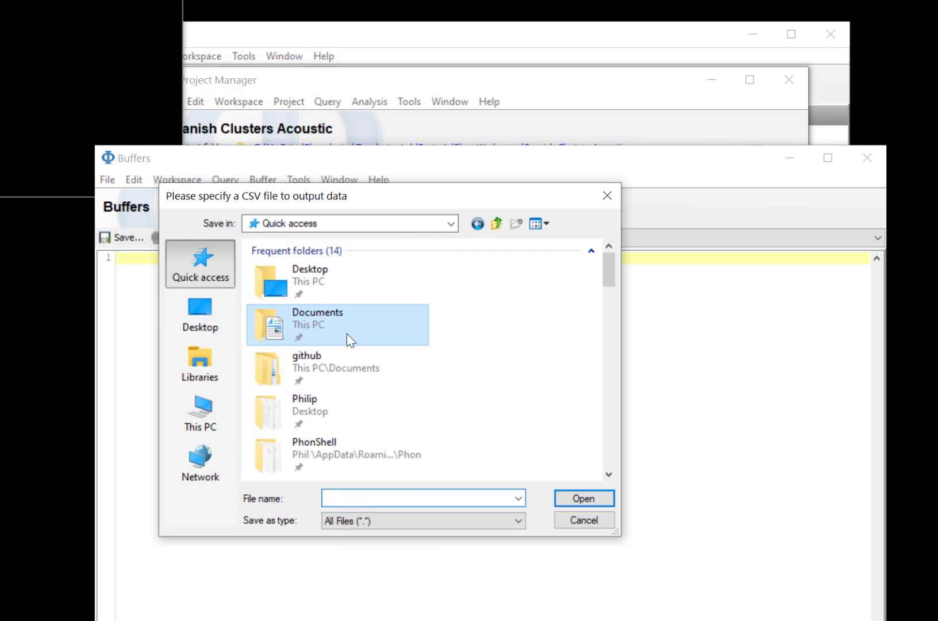
left_click(361, 497)
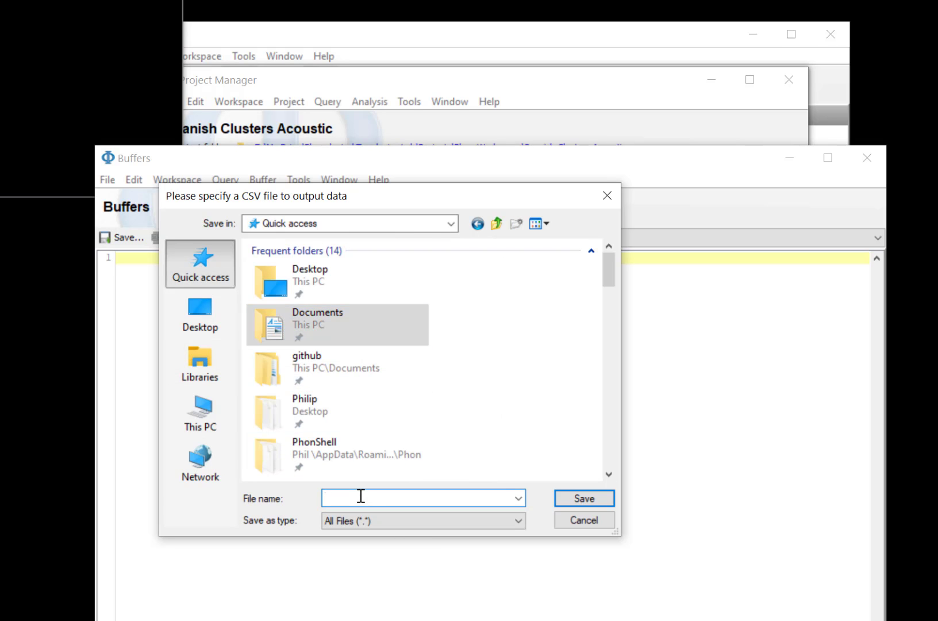
type("test_A")
key("BackSpace")
key("BackSpace")
type("utoPATT")
left_click(600, 500)
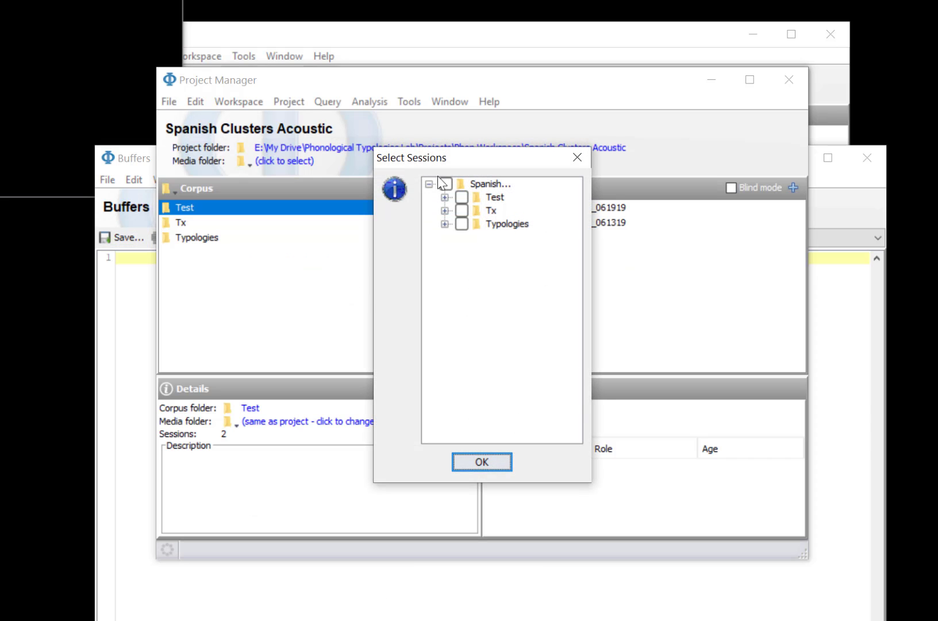
- Select only session S101_EFE_A_Pre_BL1_061919 from the Test corpus for the analysis and confirm the session selection
left_click_drag(453, 161, 324, 166)
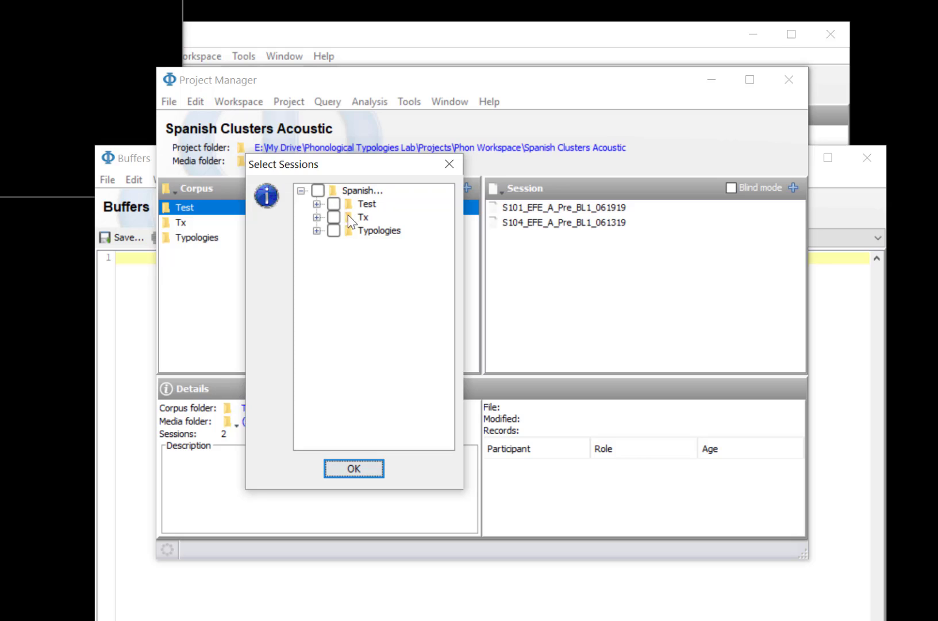
left_click(317, 205)
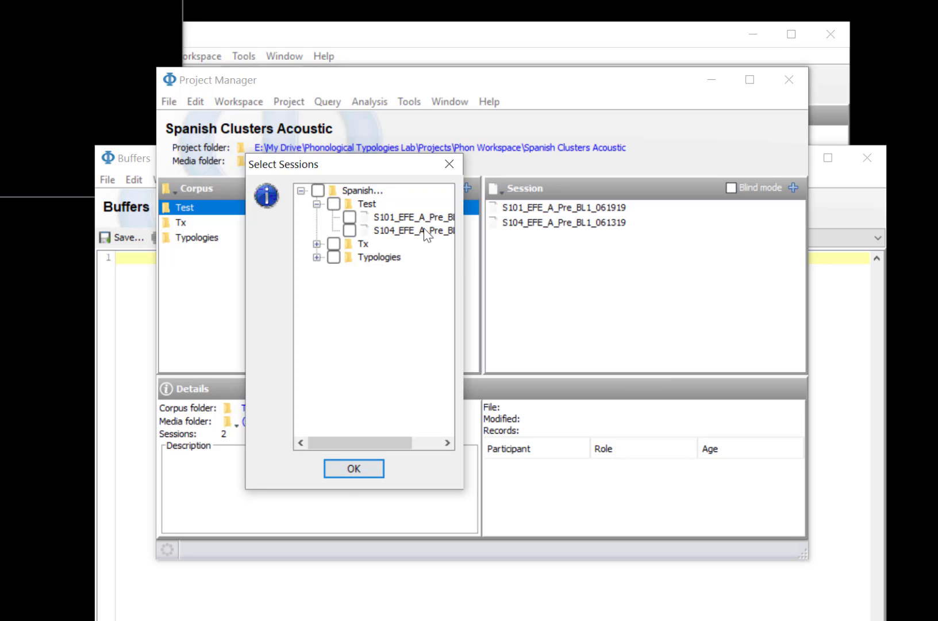
left_click(440, 445)
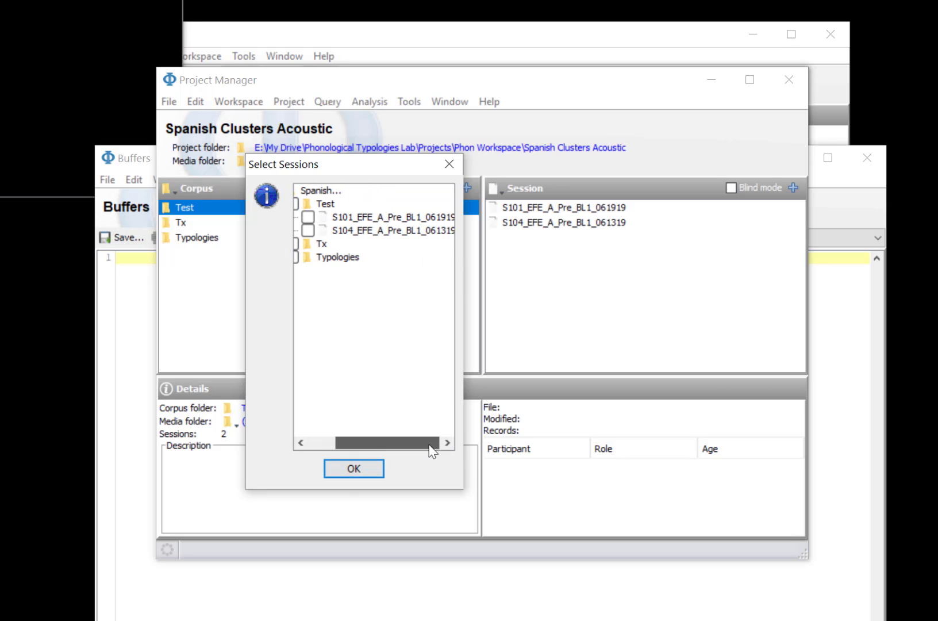
left_click(308, 218)
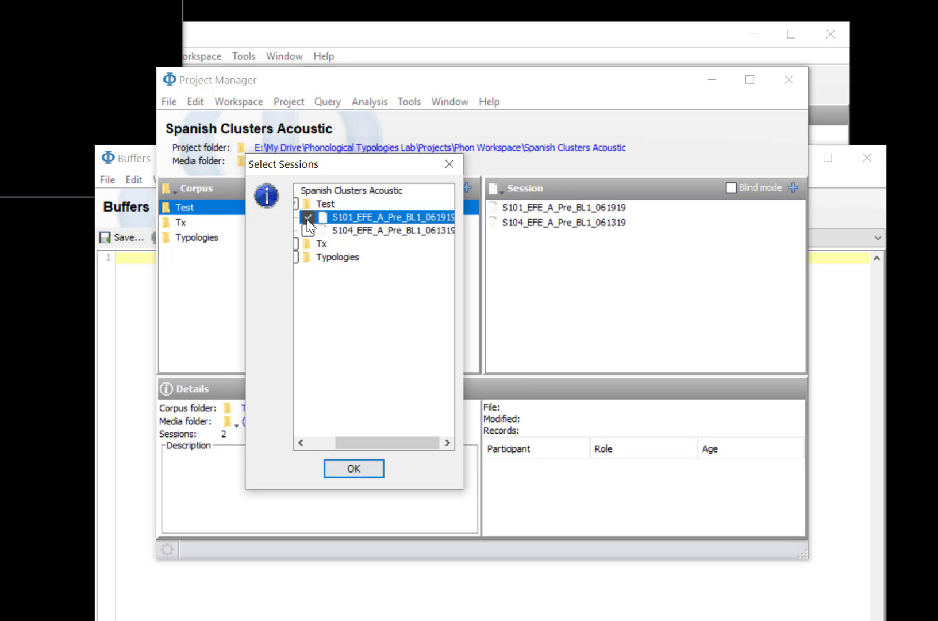
left_click(363, 464)
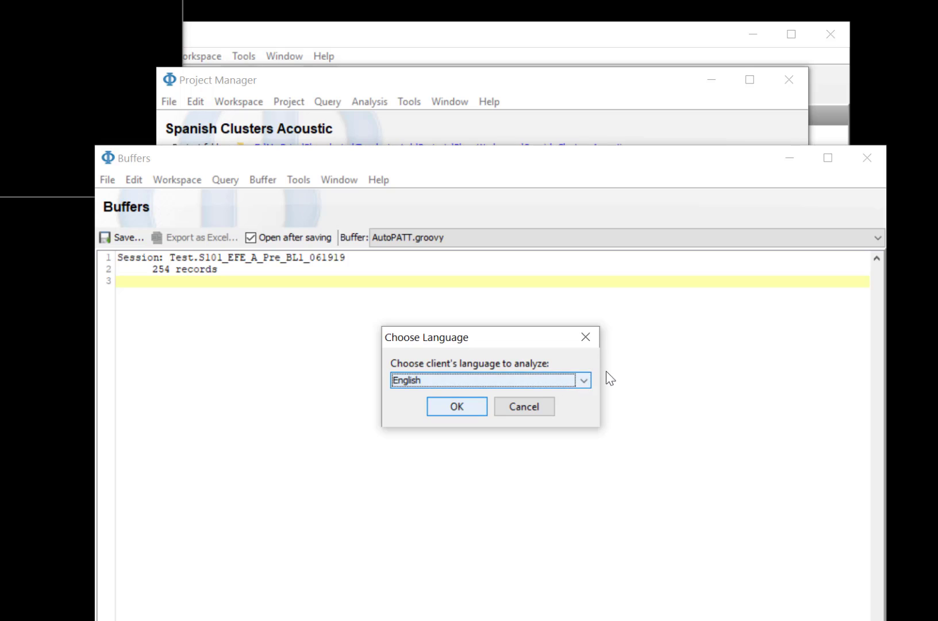
- Set the client's language to analyze to Spanish and confirm to run the analysis
left_click(587, 384)
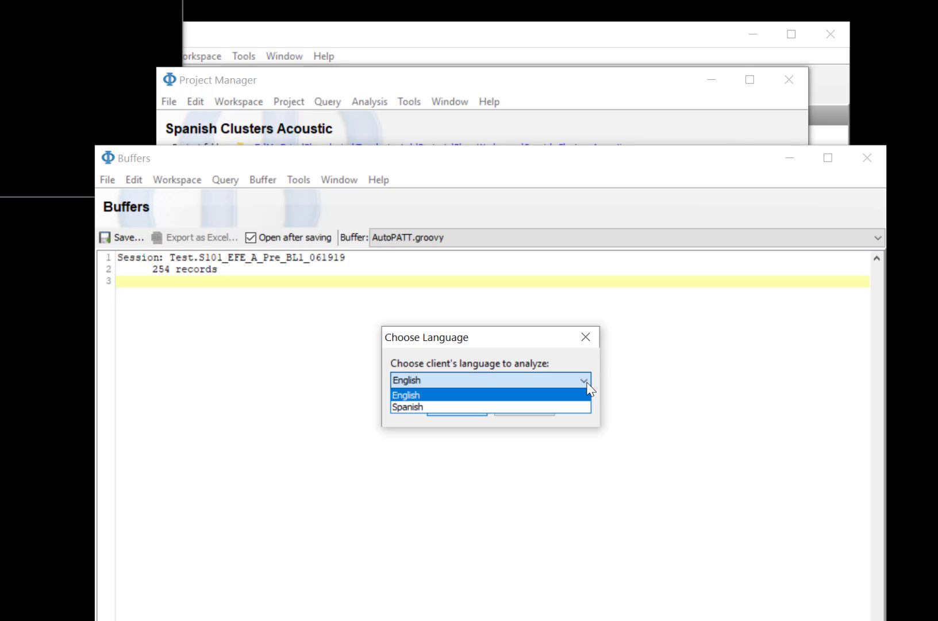
left_click(414, 407)
left_click(447, 409)
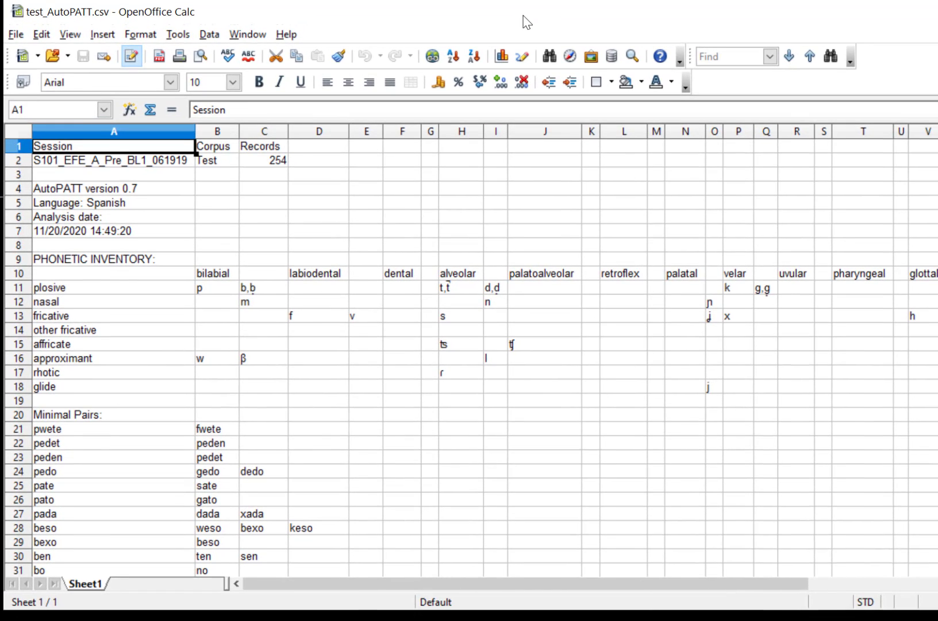
- In OpenOffice Calc, review test_AutoPATT.csv from the phonetic inventory down to the phonemic and cluster inventories, the treatment targets and the items to monitor
left_click_drag(523, 15, 522, 18)
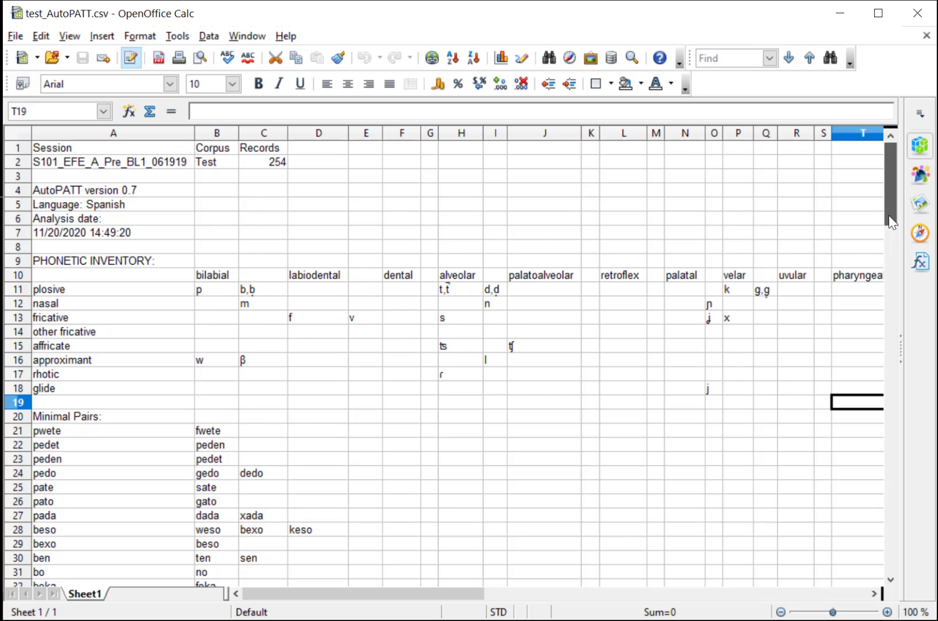
left_click_drag(890, 218, 907, 463)
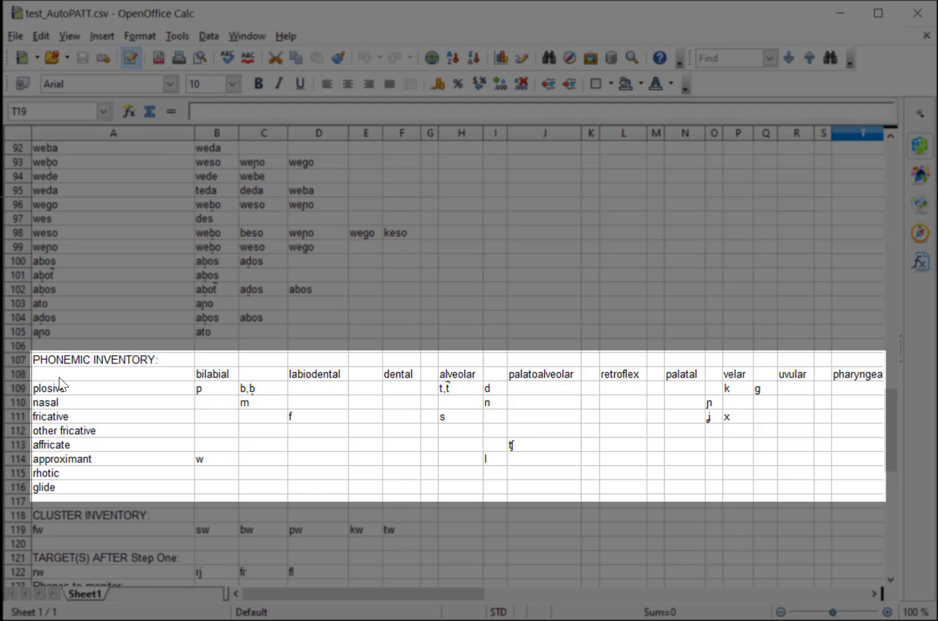
scroll(163, 516, "down", 3)
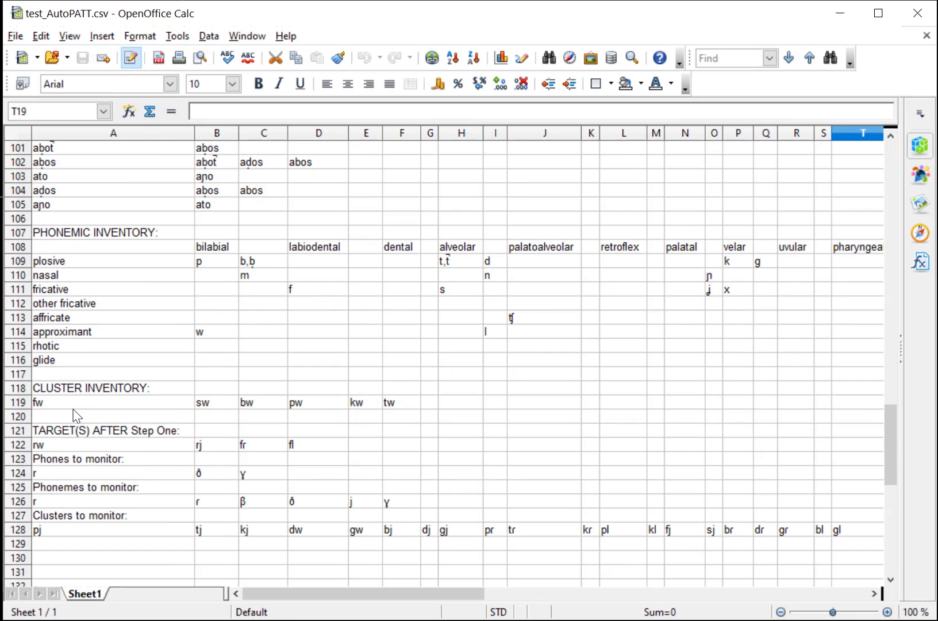